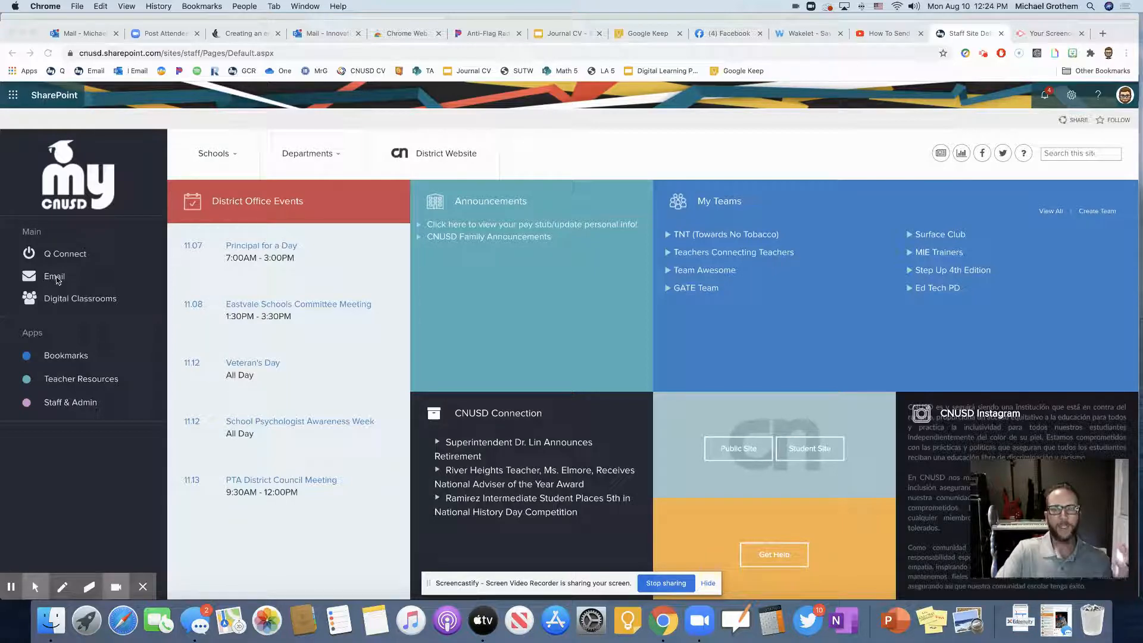
# Step: Switch from SharePoint to Outlook mail through the Office 365 app launcher
pyautogui.click(14, 97)
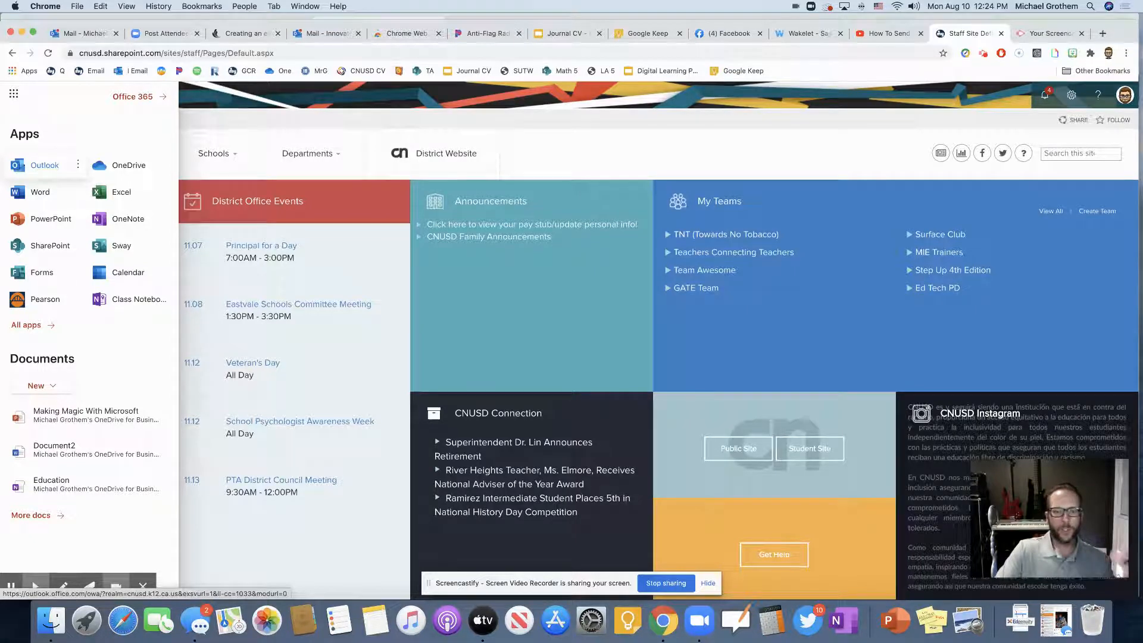
pyautogui.click(37, 166)
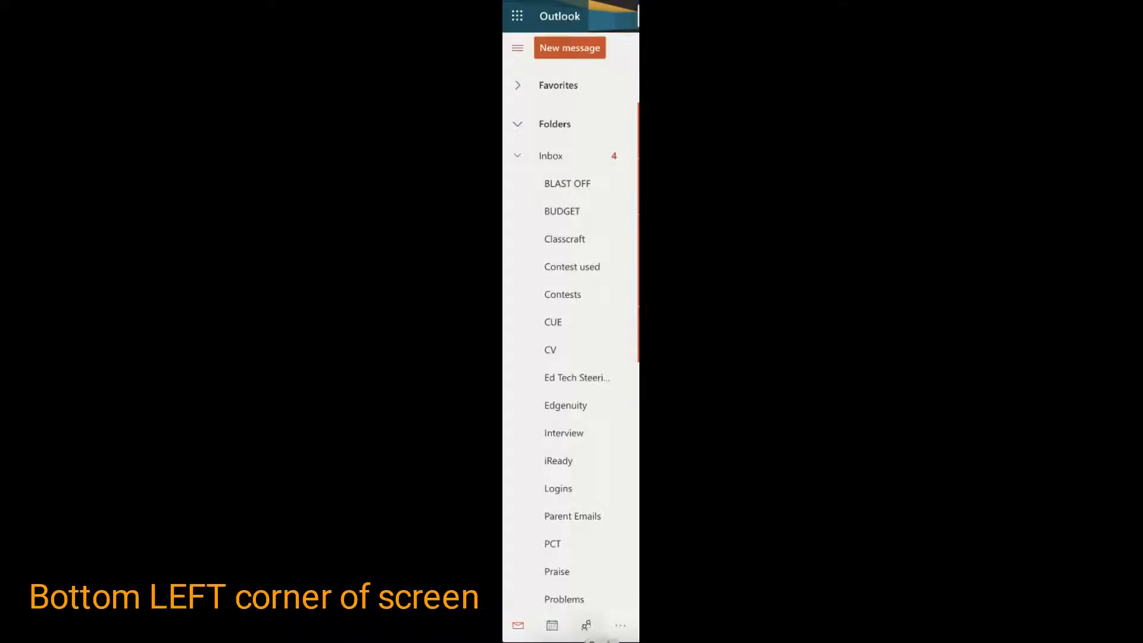
# Step: Go to the People page and display Your contact lists in the left navigation
pyautogui.click(586, 625)
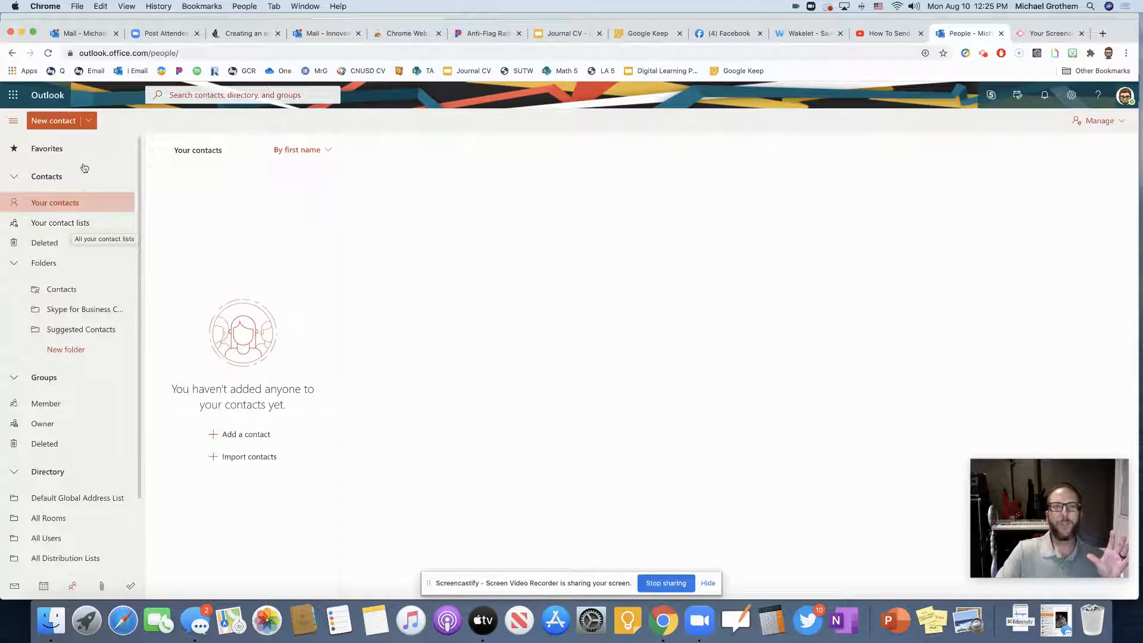
pyautogui.click(89, 121)
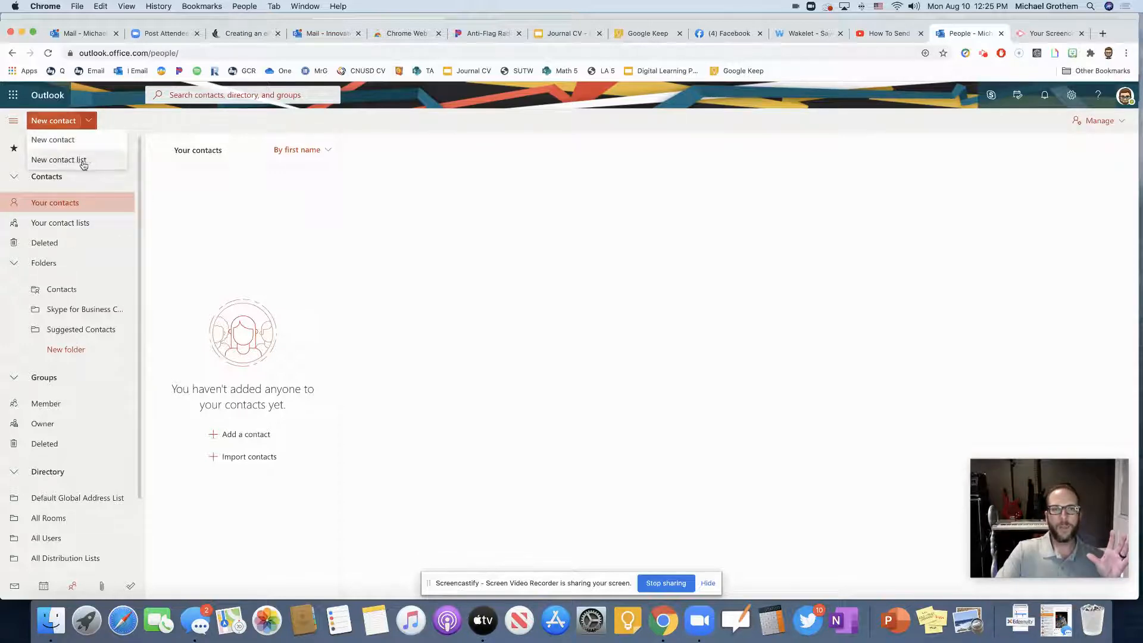
pyautogui.click(133, 122)
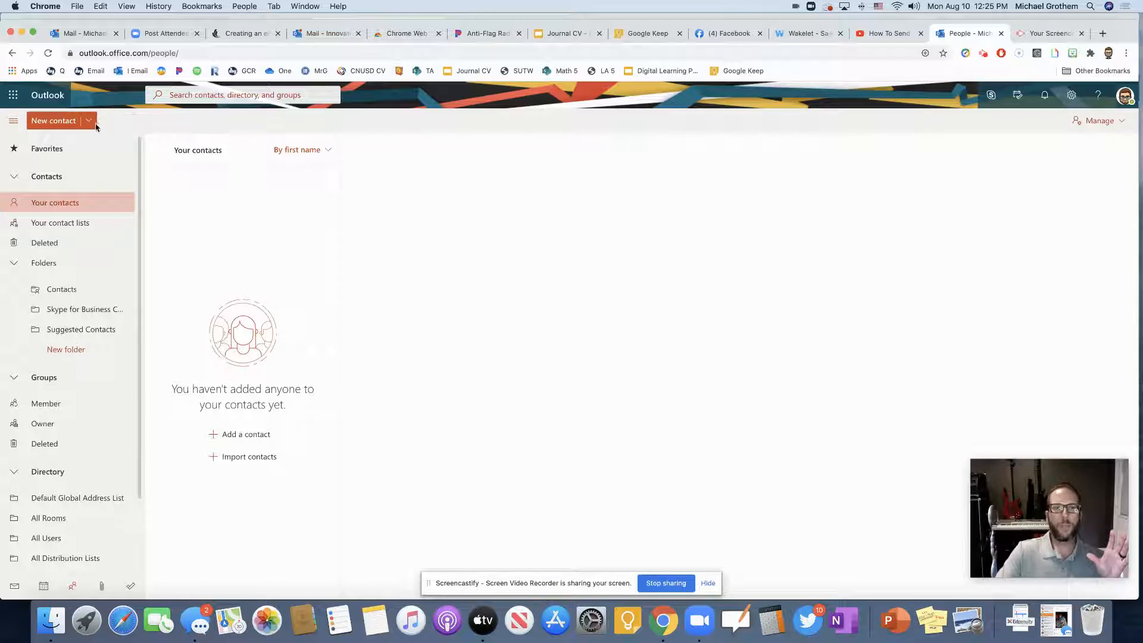
pyautogui.click(60, 230)
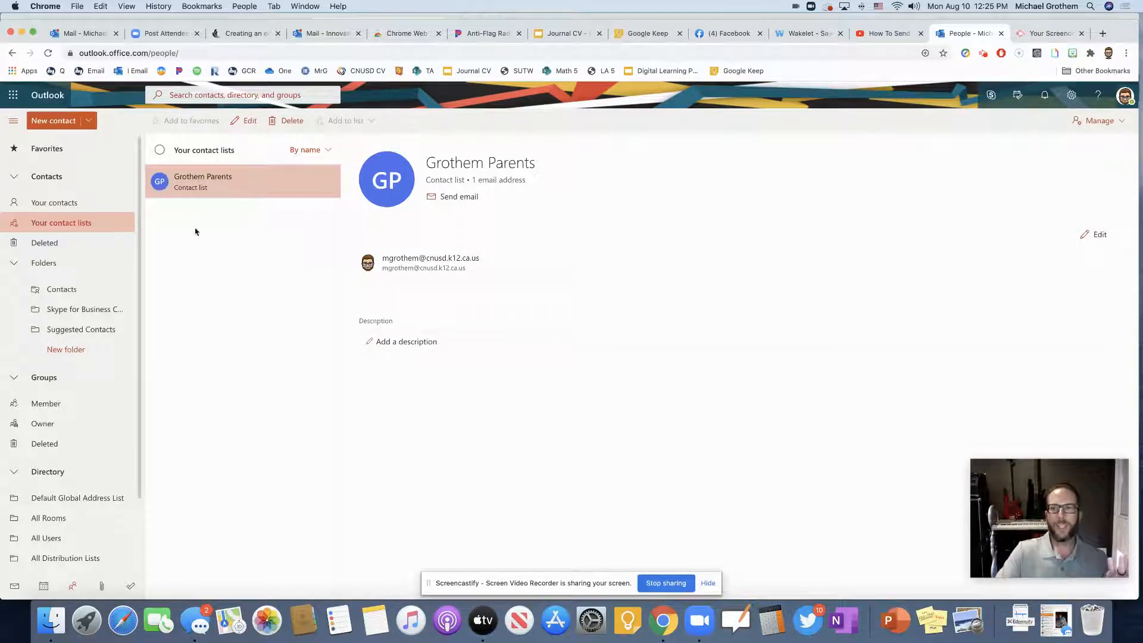
# Step: Choose New contact list from the New contact dropdown
pyautogui.click(88, 122)
pyautogui.click(83, 159)
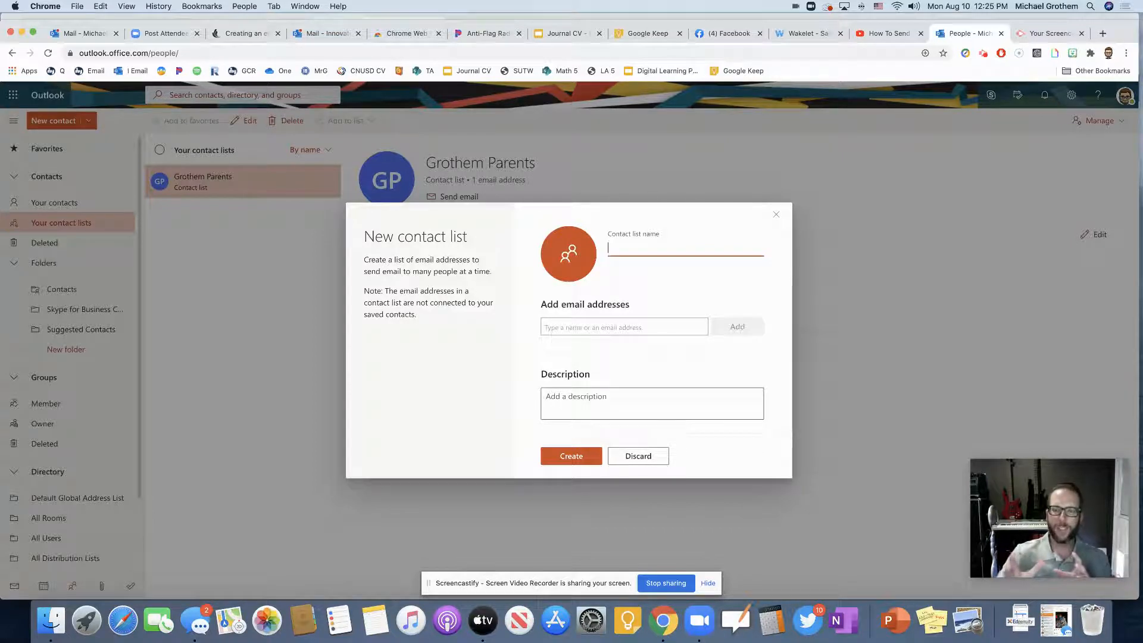
# Step: Enter 'Grothem Students' in the Contact list name field
pyautogui.write('Grothem')
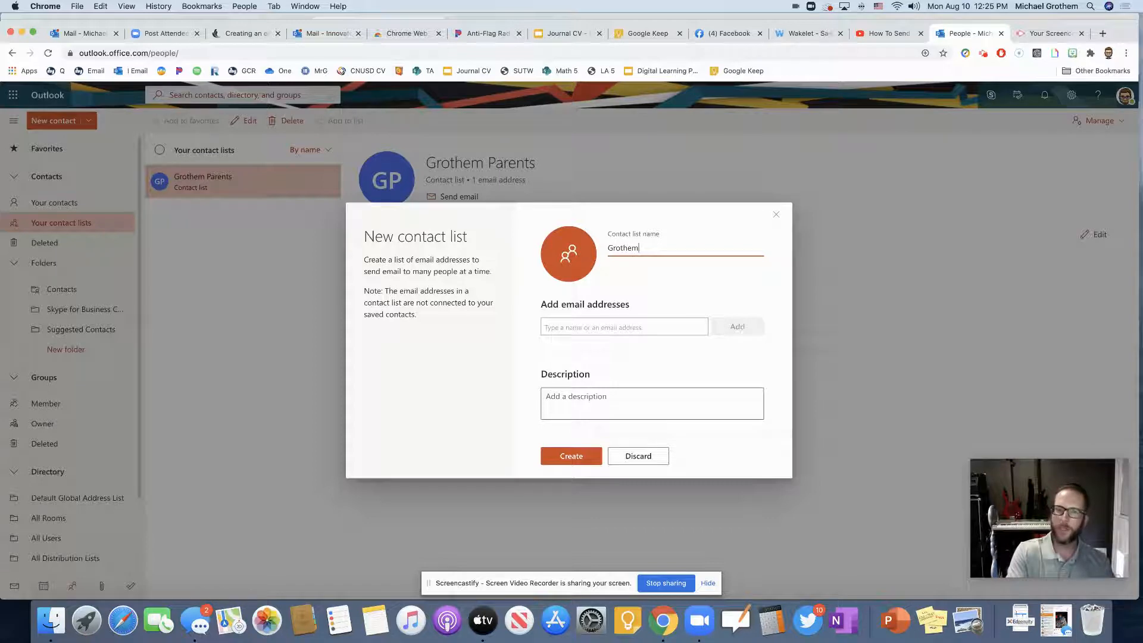
pyautogui.write(' Students')
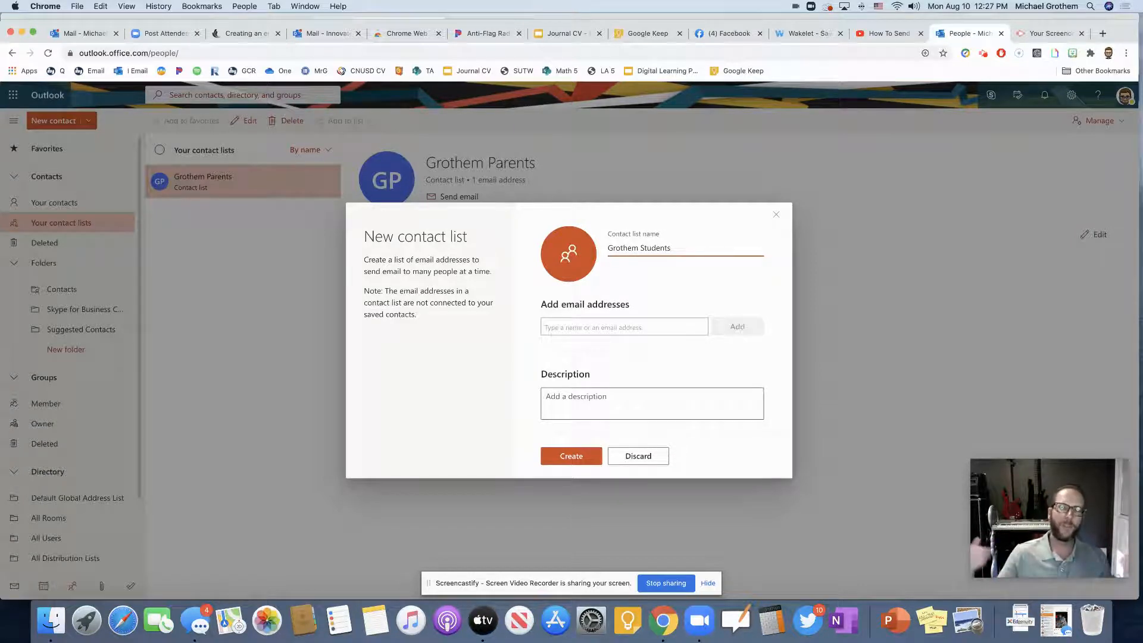
pyautogui.click(592, 327)
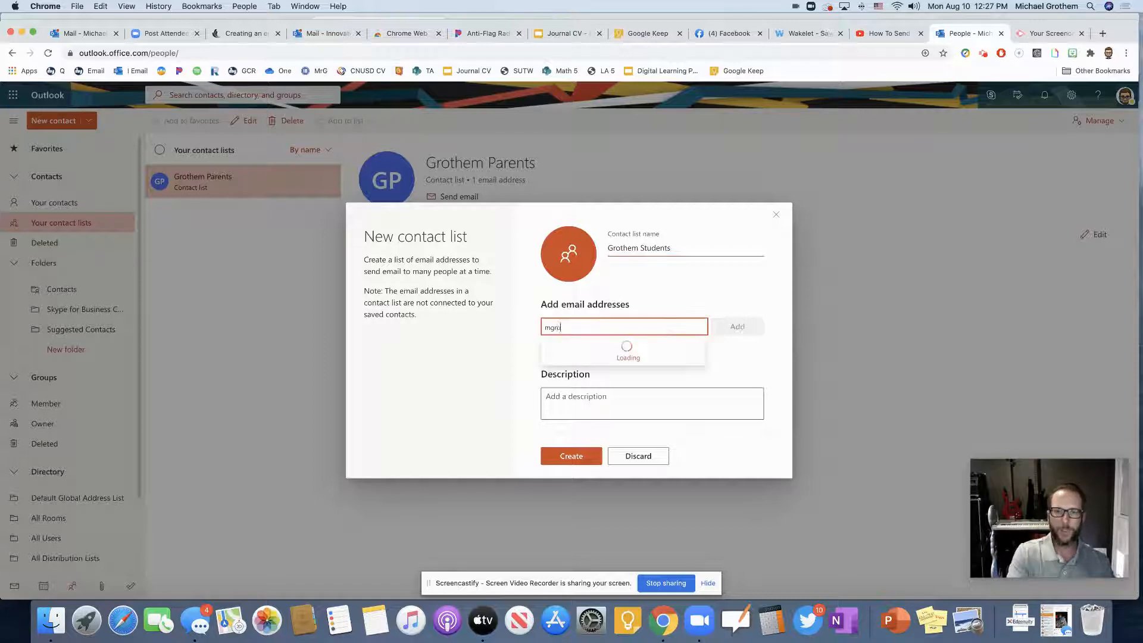
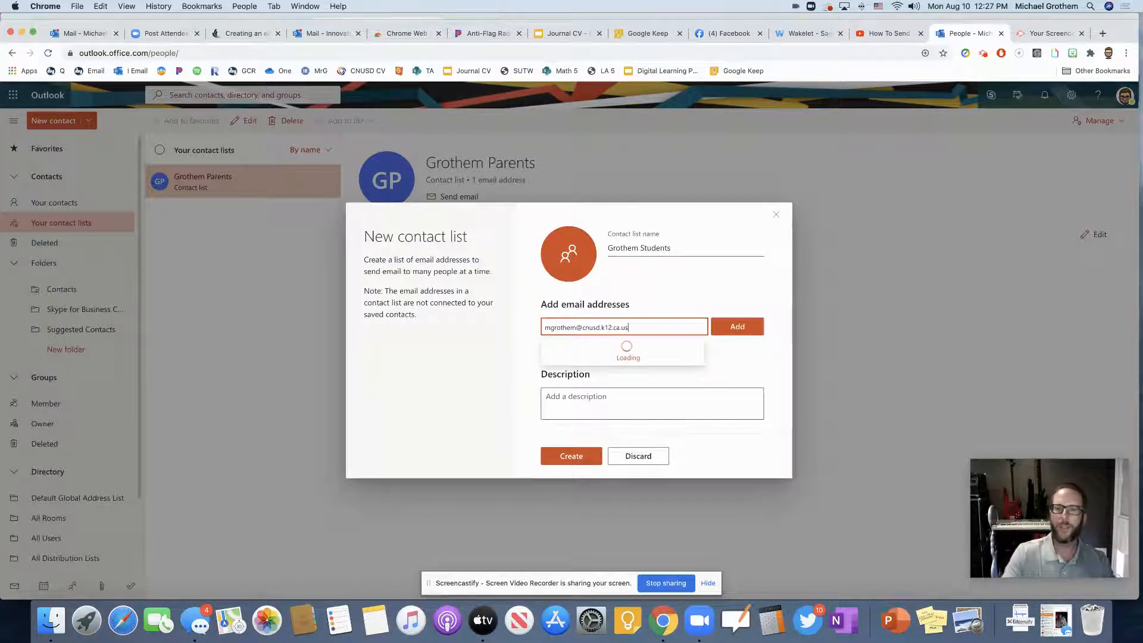
pyautogui.click(733, 332)
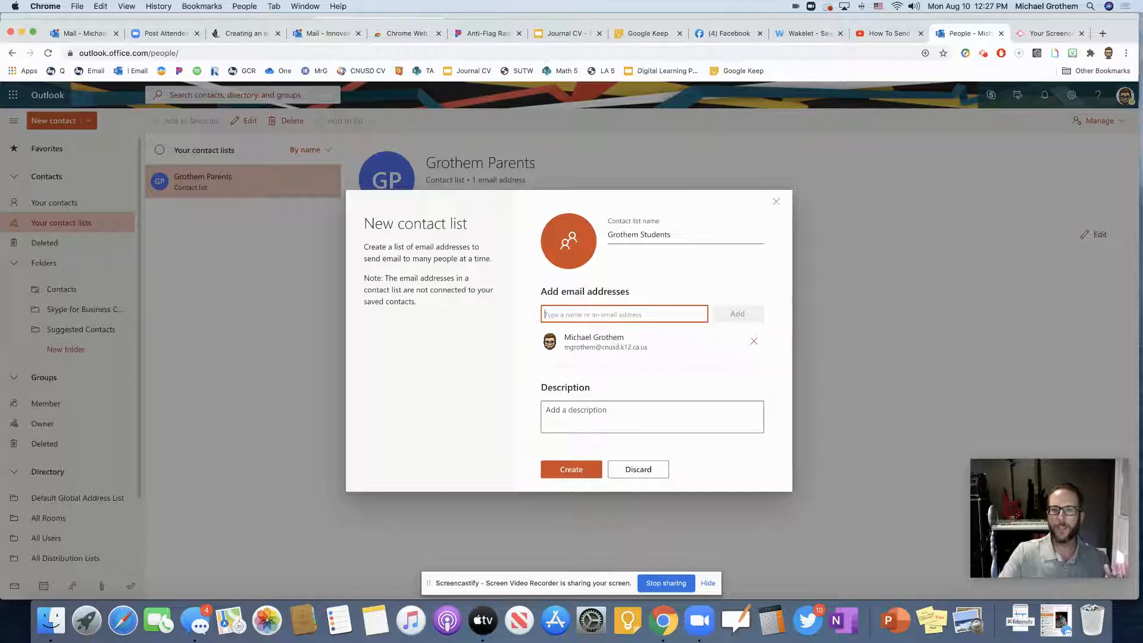
pyautogui.moveTo(652, 349); pyautogui.dragTo(566, 352)
pyautogui.press('super+c')
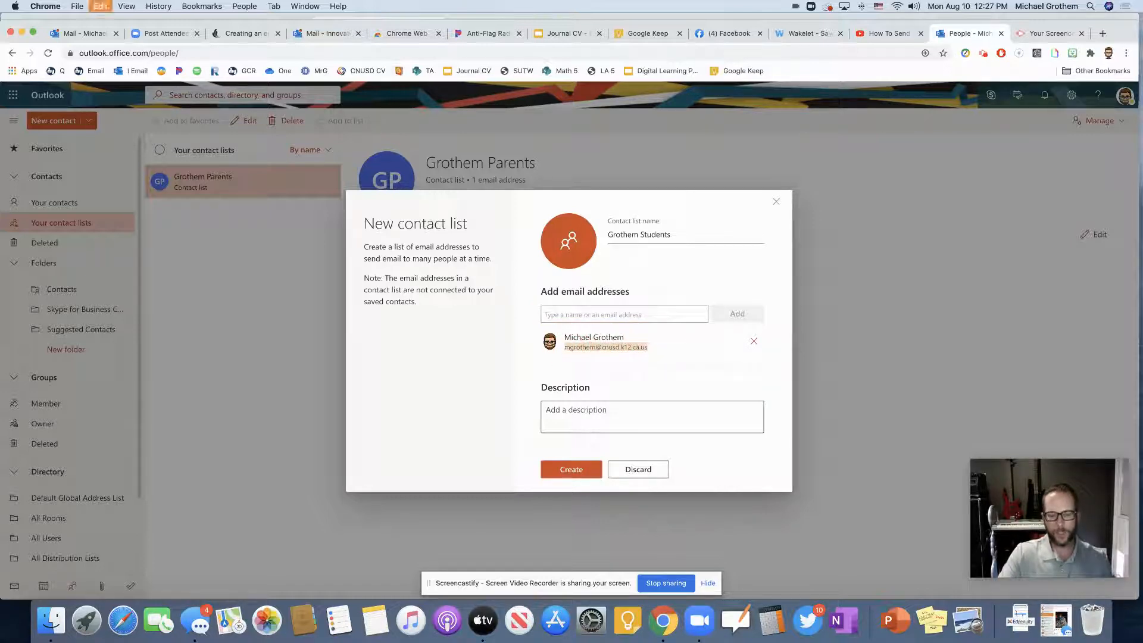
pyautogui.click(754, 341)
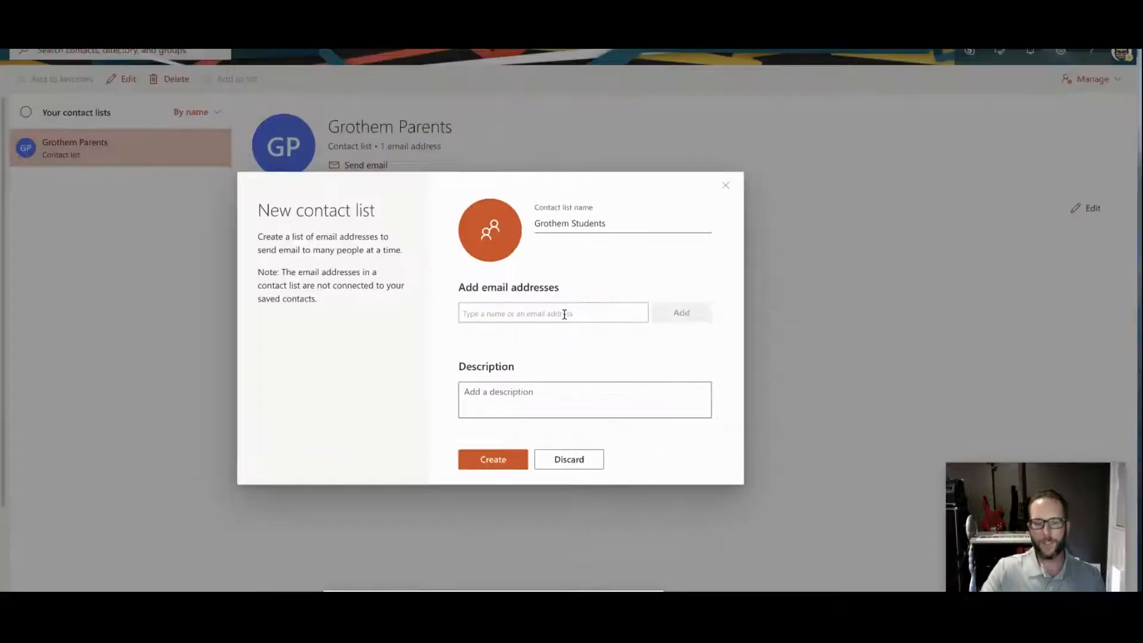
# Step: Add the pasted email address as the list's only member and create the Grothem Students list
pyautogui.click(635, 327)
pyautogui.press('super+v')
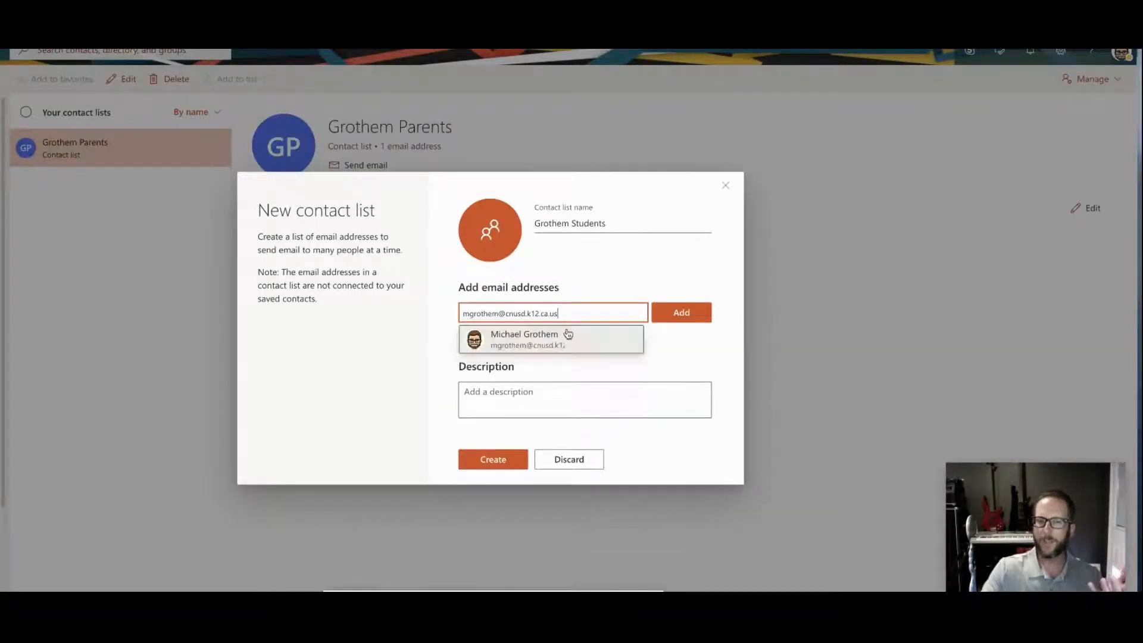
pyautogui.click(562, 343)
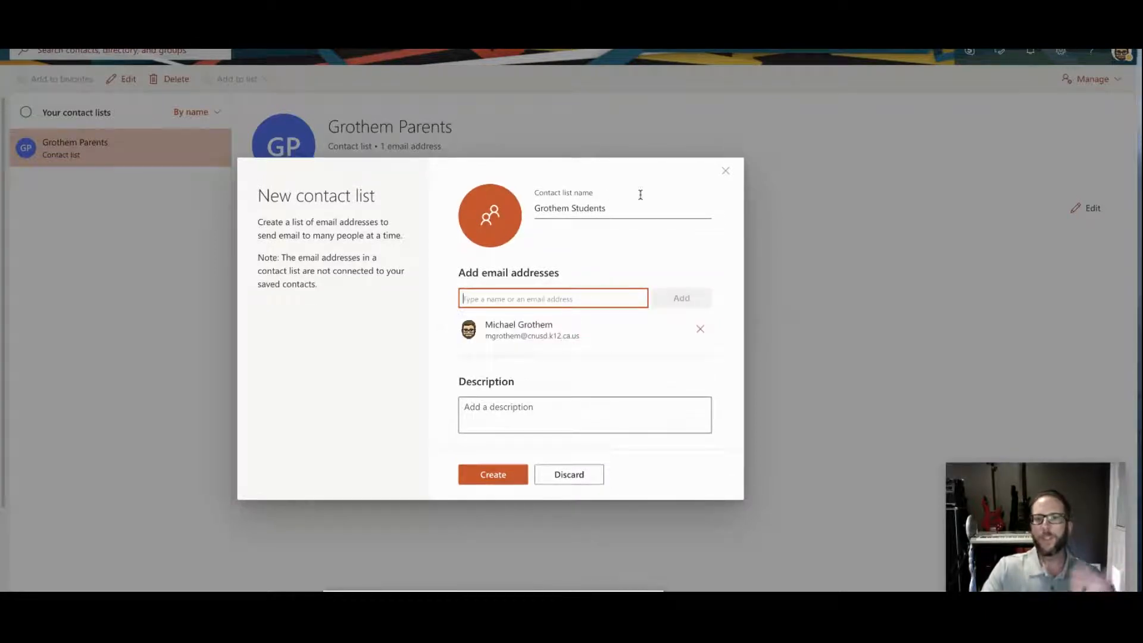
pyautogui.click(508, 481)
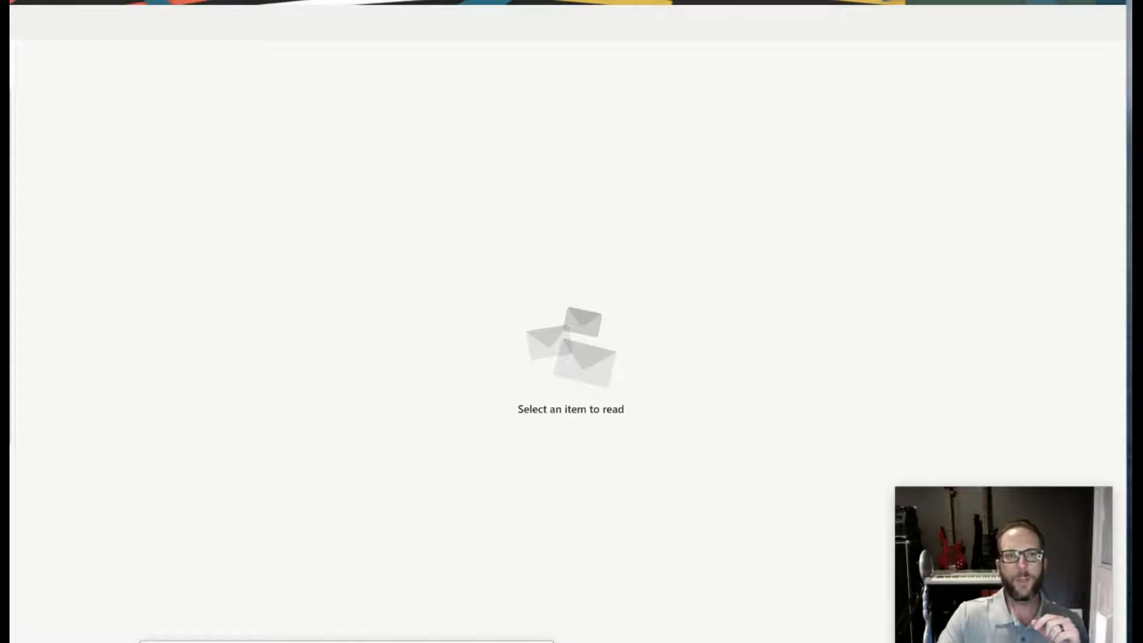
# Step: Start a new message with Grothem Students from My Contacts as the To recipient
pyautogui.press('n')
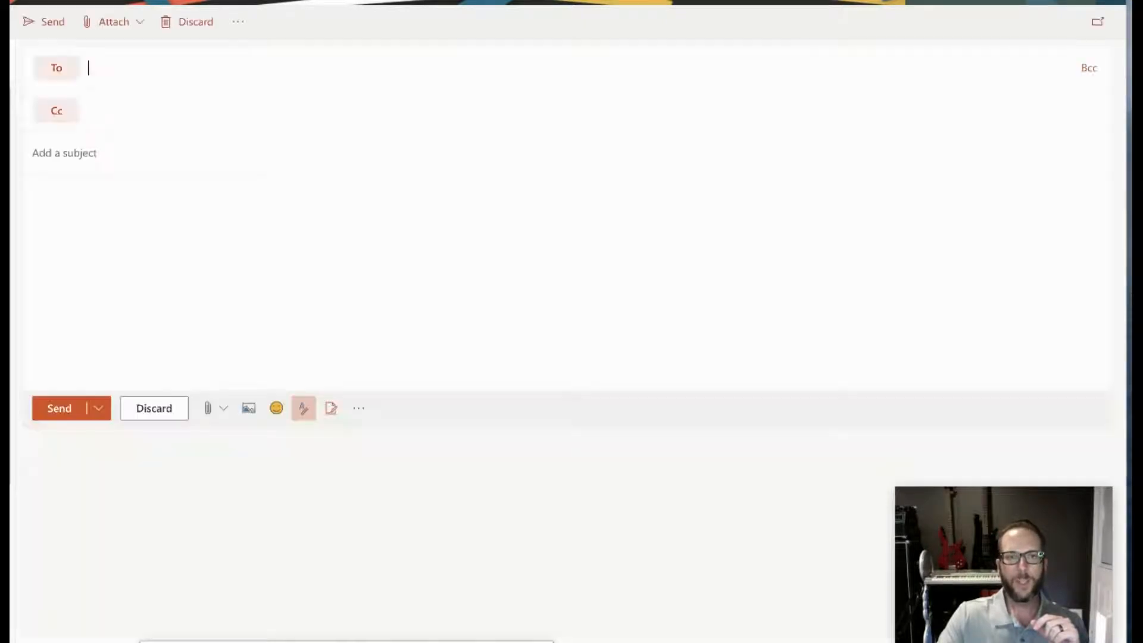
pyautogui.click(59, 74)
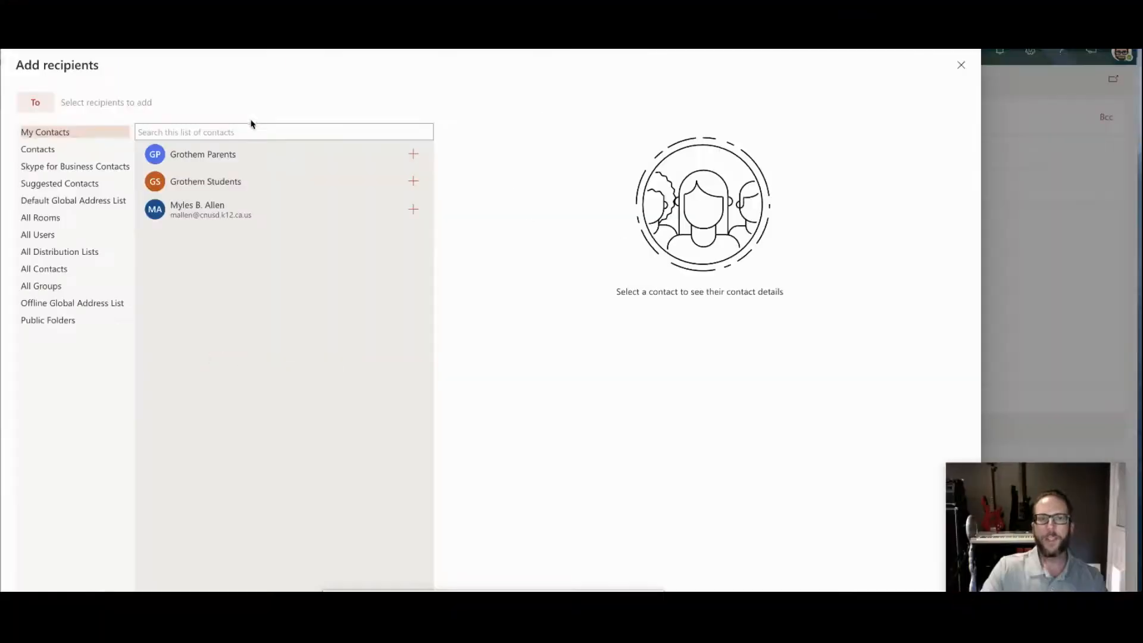
pyautogui.click(52, 148)
pyautogui.click(52, 134)
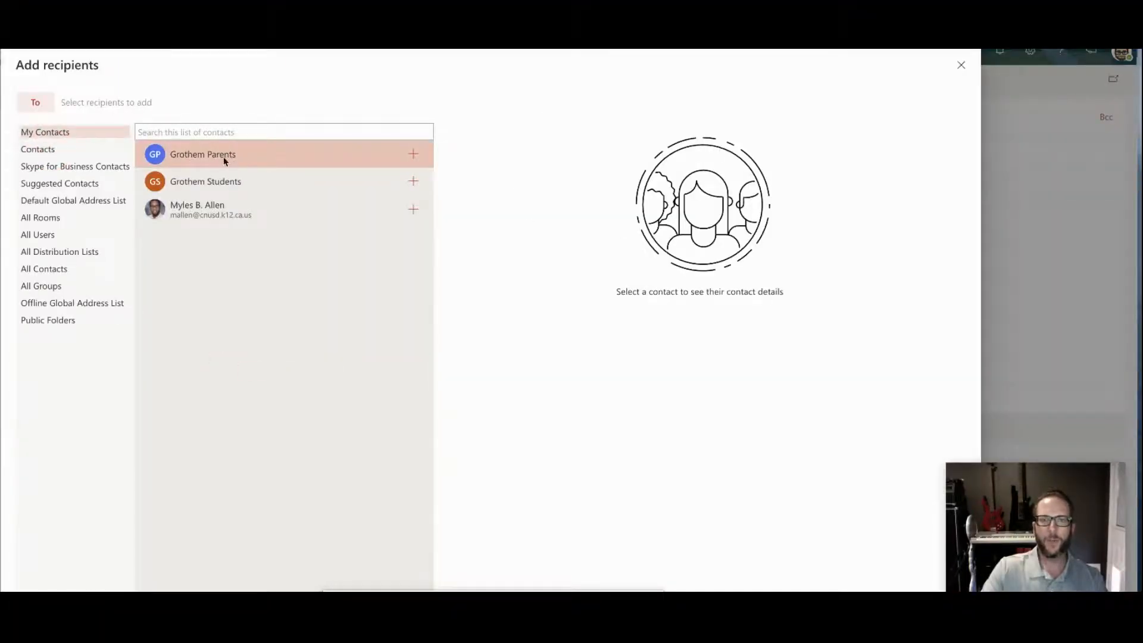
pyautogui.click(419, 188)
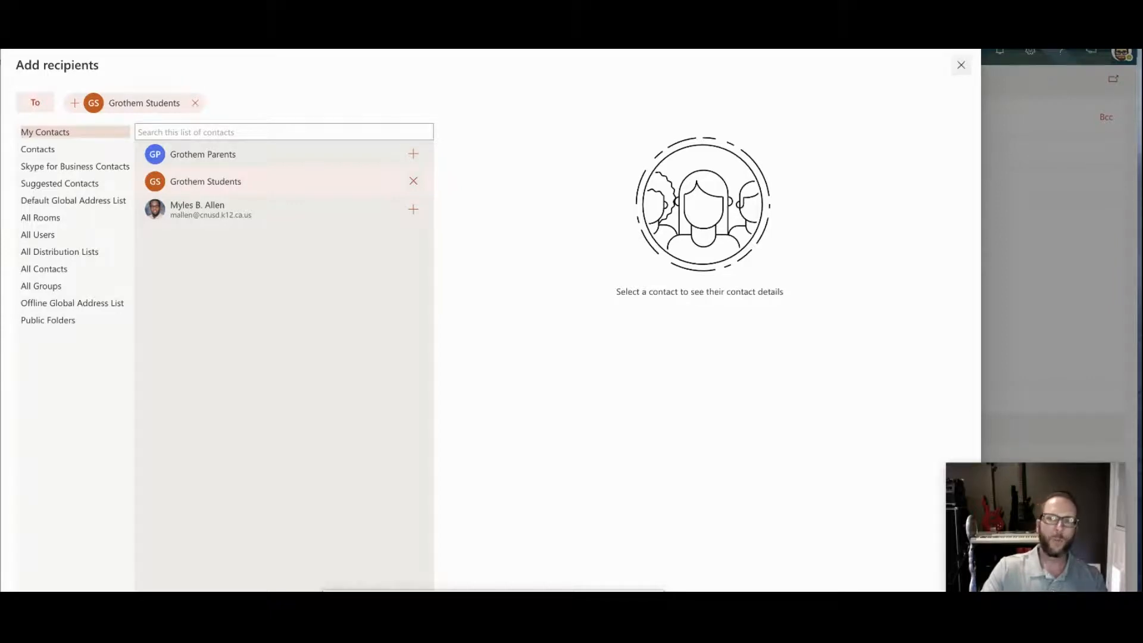
pyautogui.click(963, 67)
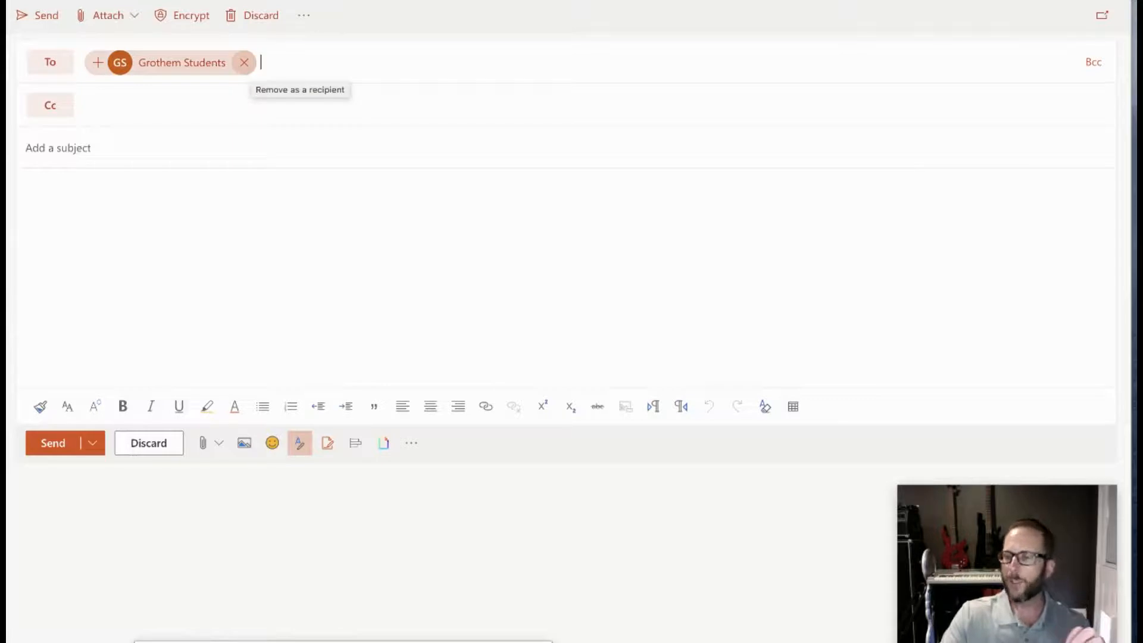
pyautogui.click(244, 63)
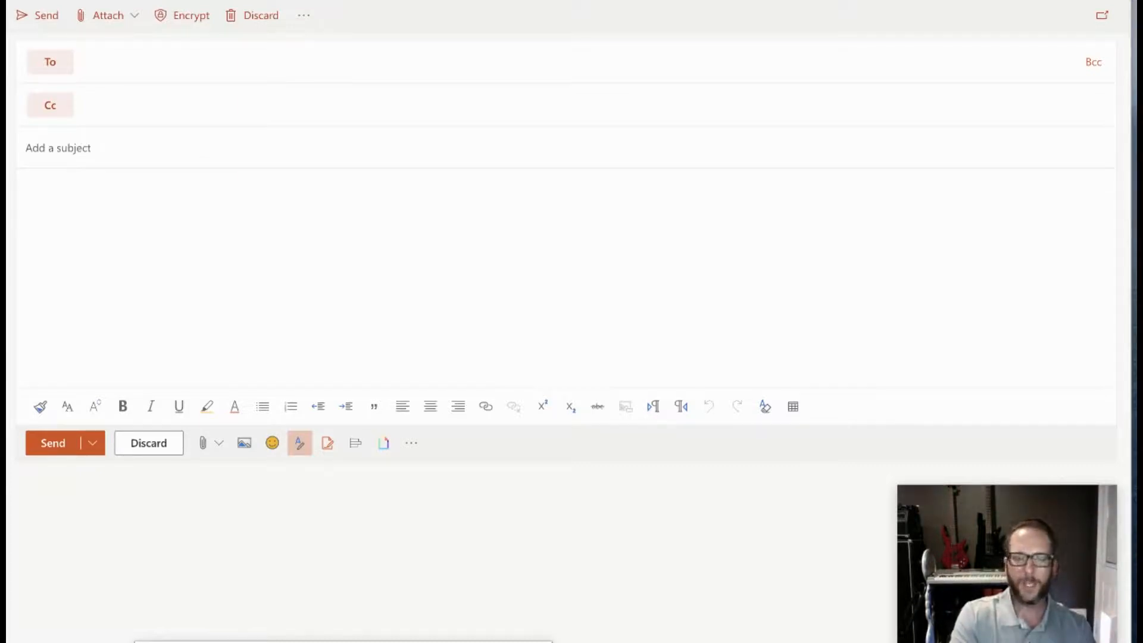
pyautogui.write('students')
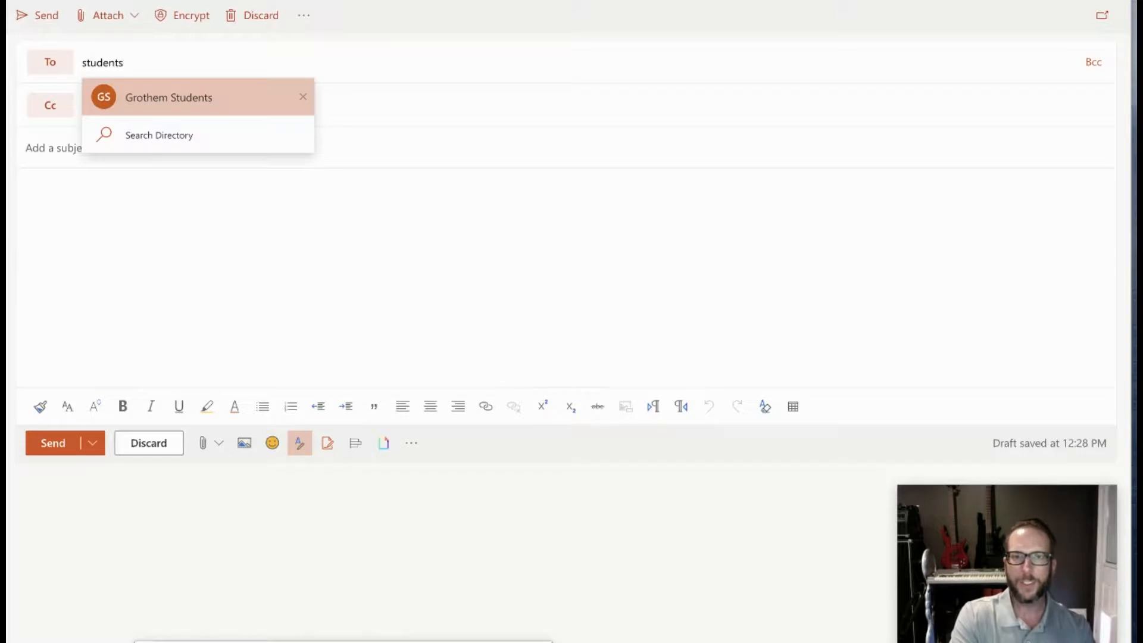
pyautogui.press('Return')
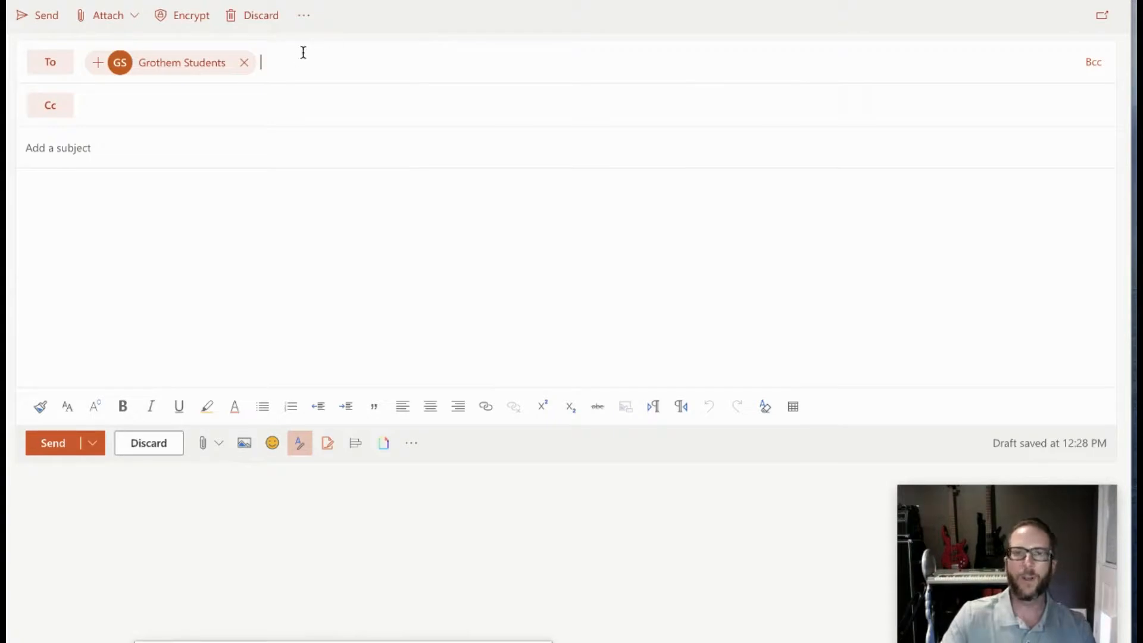
# Step: Remove Grothem Students from To and add it on the Bcc line by searching 'student'
pyautogui.click(242, 64)
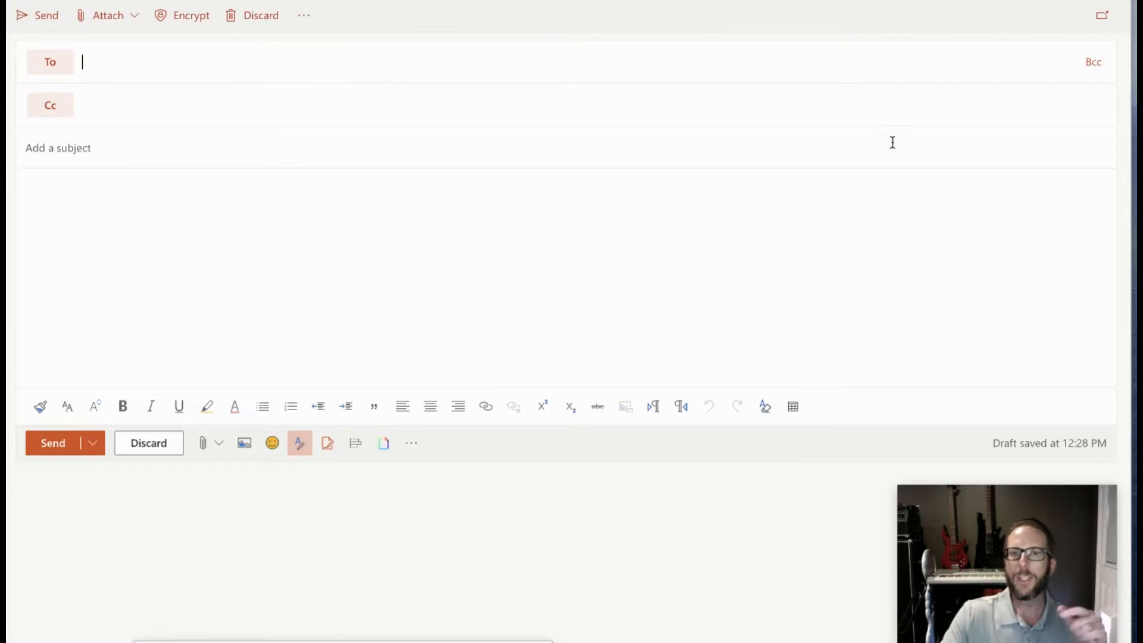
pyautogui.click(1094, 65)
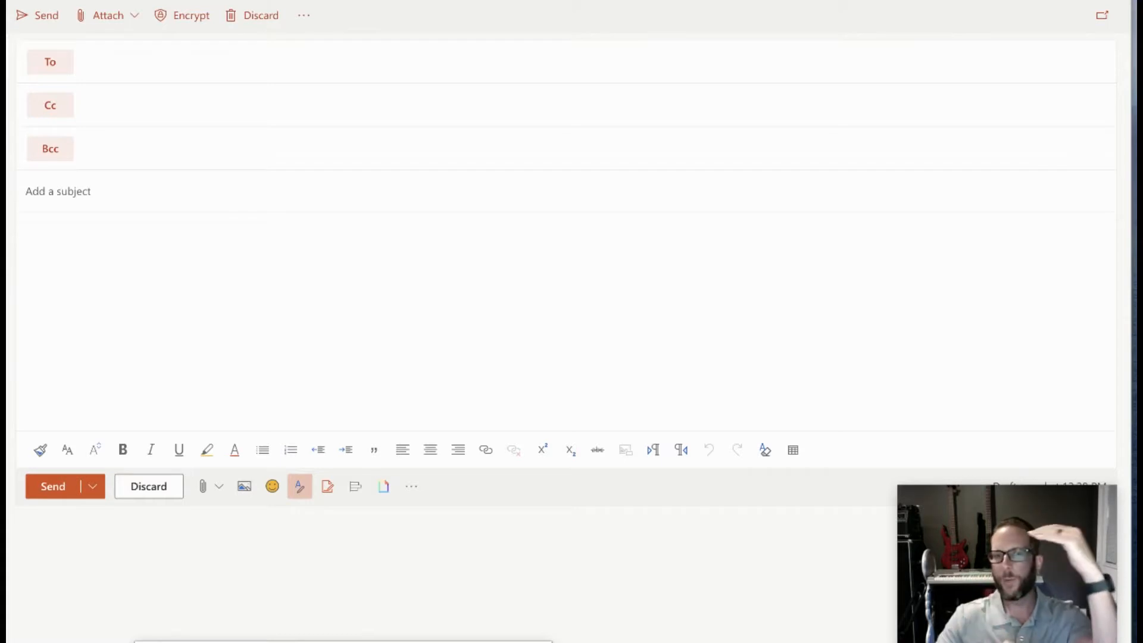
pyautogui.write('student')
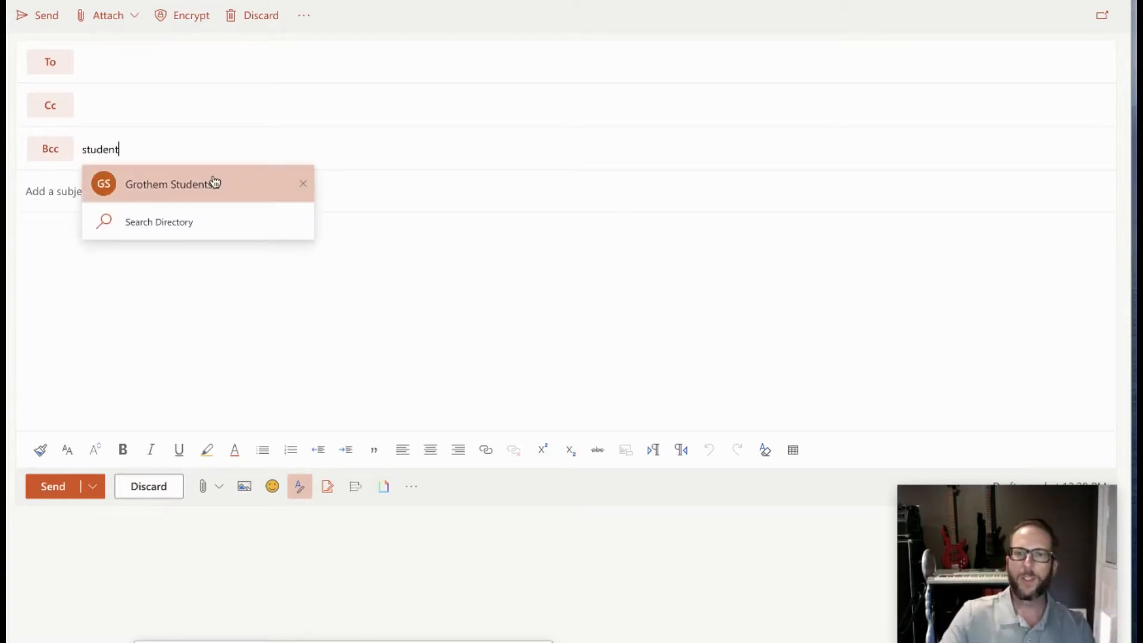
pyautogui.click(115, 184)
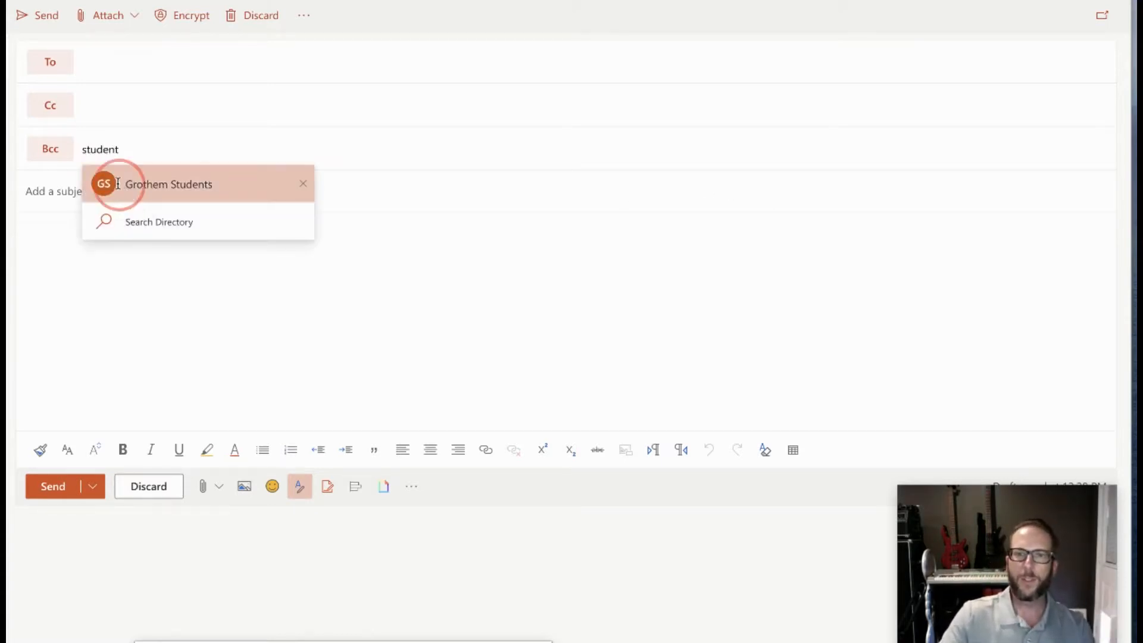